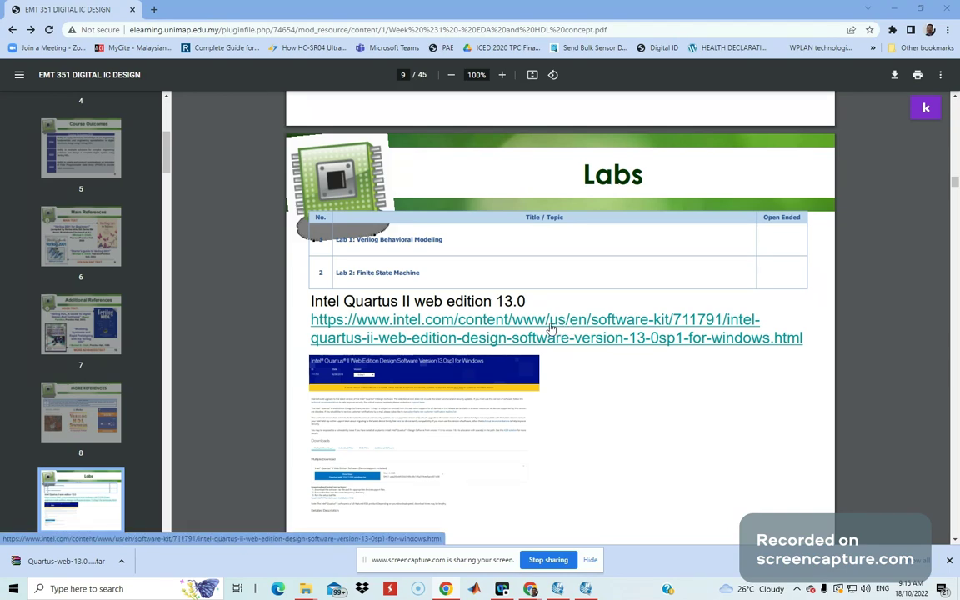
Step: Open Intel's Quartus II Web Edition download page, confirm version 13.0sp1, and scroll to the download instructions
{"action": "left_click", "coordinate": [560, 328]}
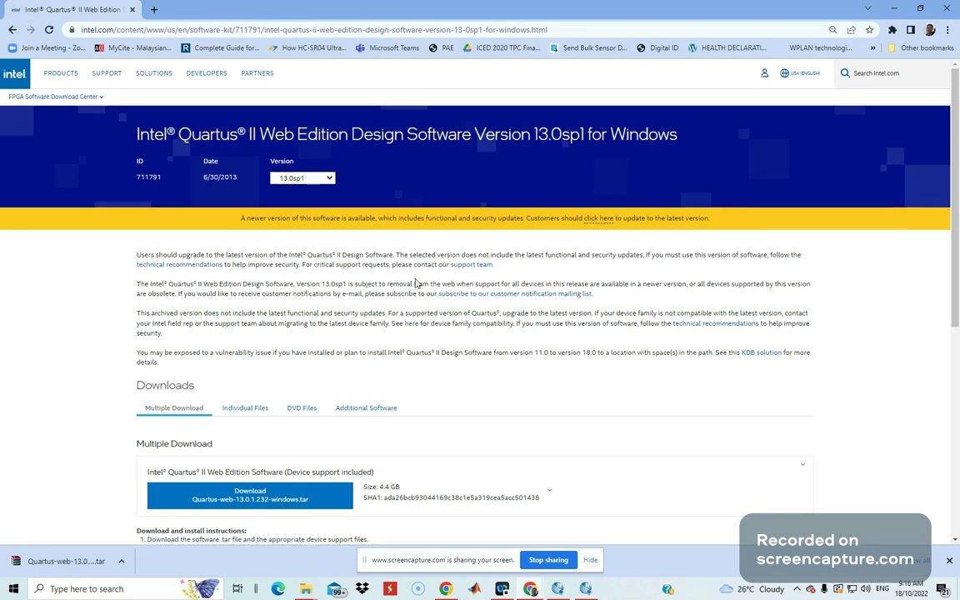
{"action": "left_click", "coordinate": [297, 179]}
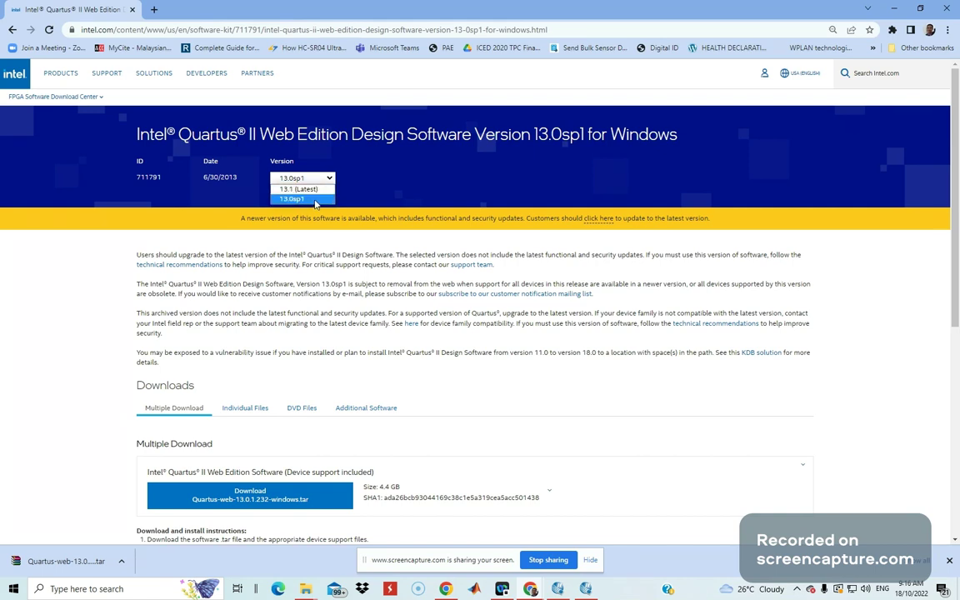
{"action": "left_click", "coordinate": [316, 200]}
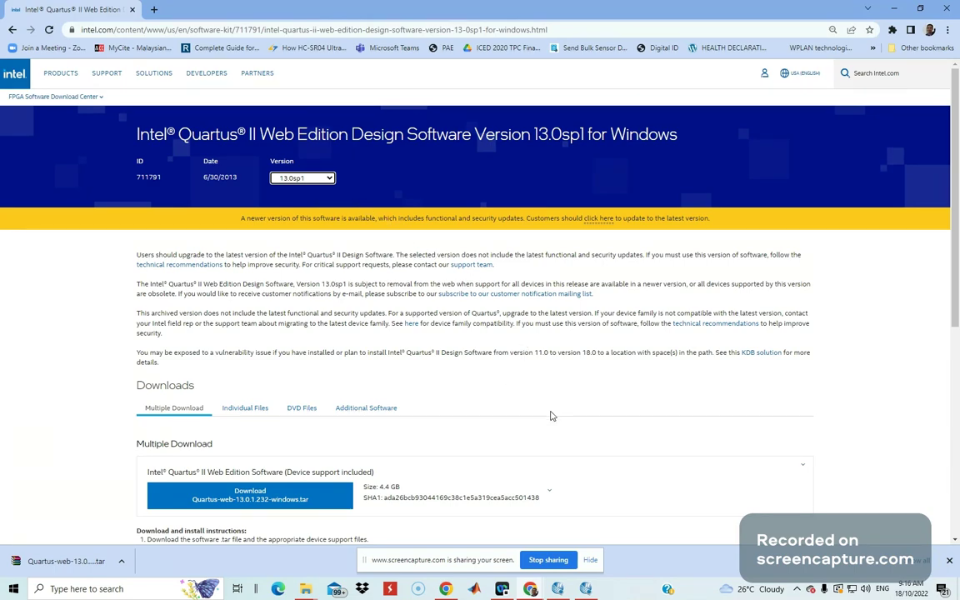
{"action": "scroll", "coordinate": [554, 414], "scroll_direction": "down", "scroll_amount": 2}
{"action": "scroll", "coordinate": [558, 419], "scroll_direction": "down", "scroll_amount": 2}
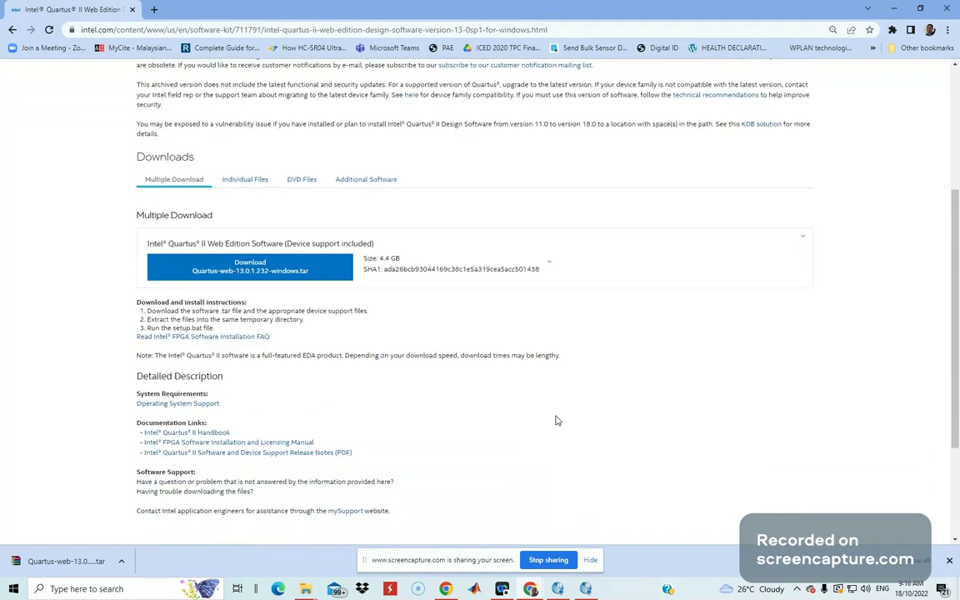
{"action": "scroll", "coordinate": [558, 420], "scroll_direction": "down", "scroll_amount": 1}
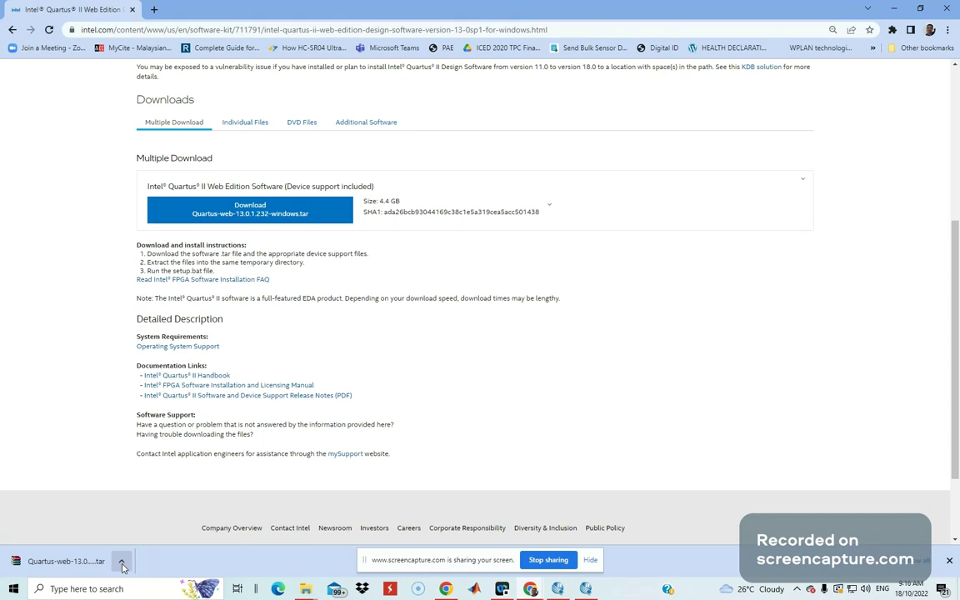
Step: Reveal the downloaded Quartus-web-13.0.1.232-windows tar in its DOWNLOAD folder and move that window aside
{"action": "left_click", "coordinate": [122, 564]}
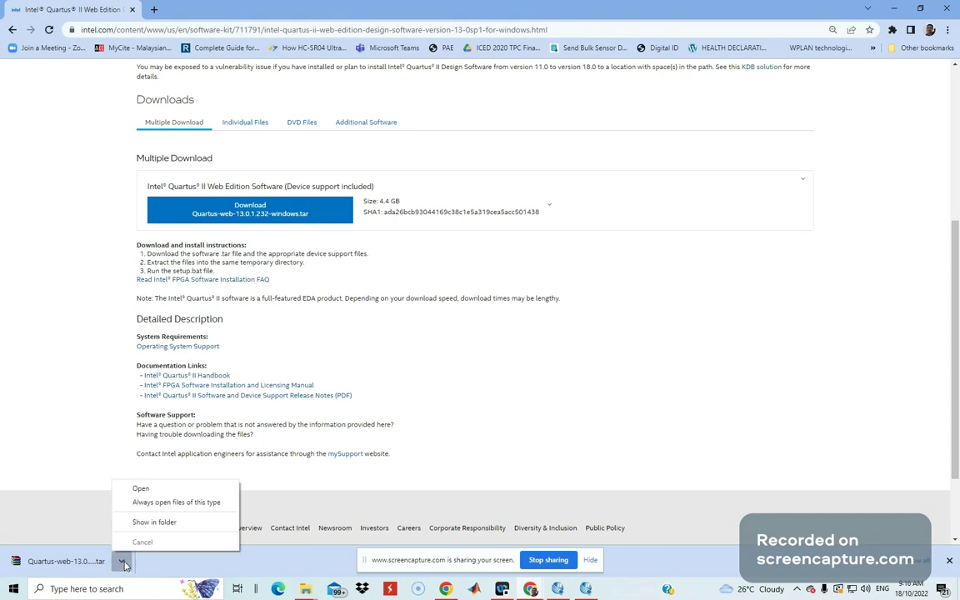
{"action": "left_click", "coordinate": [185, 525]}
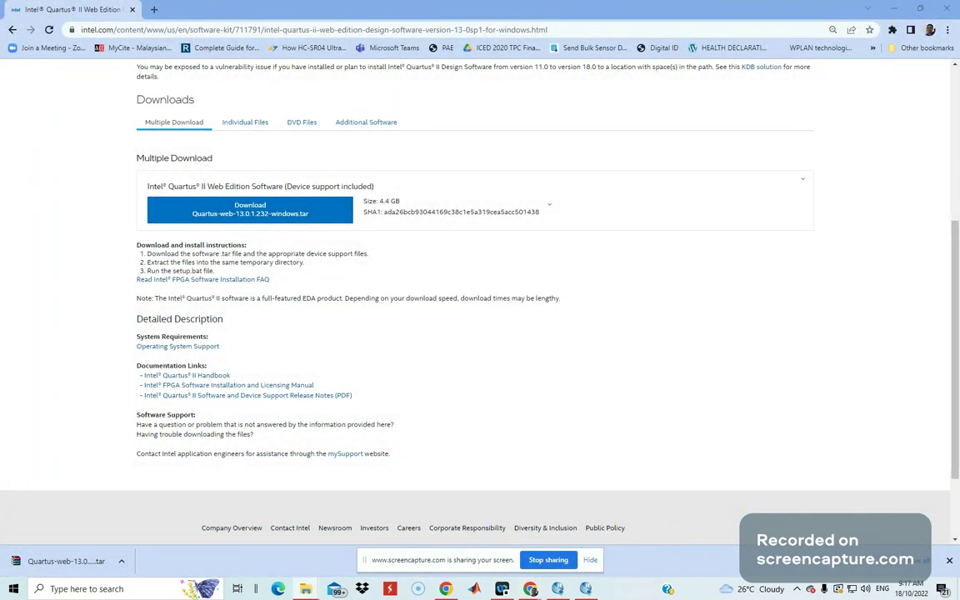
{"action": "left_click_drag", "start_coordinate": [381, 236], "coordinate": [561, 219]}
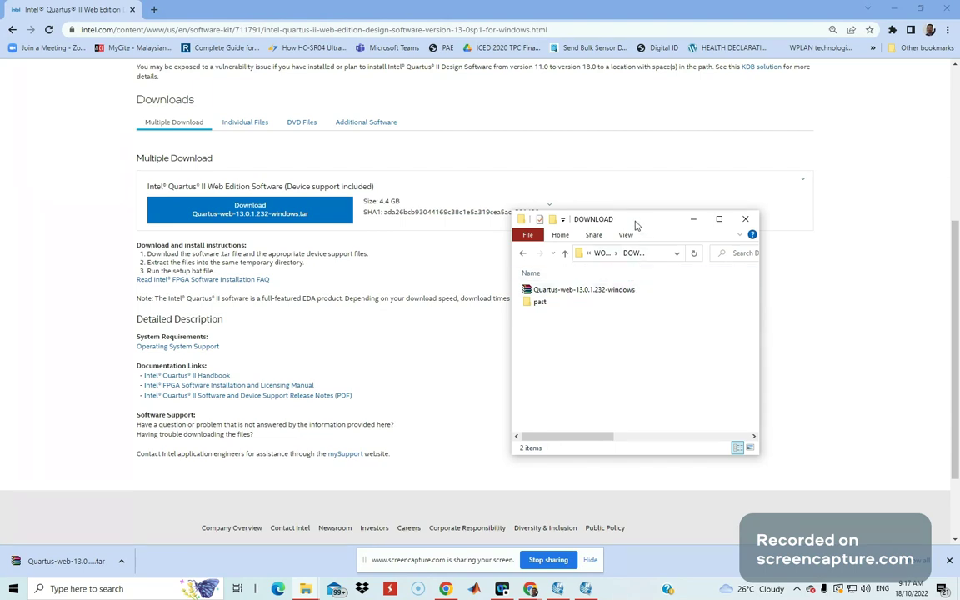
Step: Maximize the DOWNLOAD window and extract the archive to Quartus-web-13.0.1.232-windows\ with WinRAR
{"action": "double_click", "coordinate": [643, 223]}
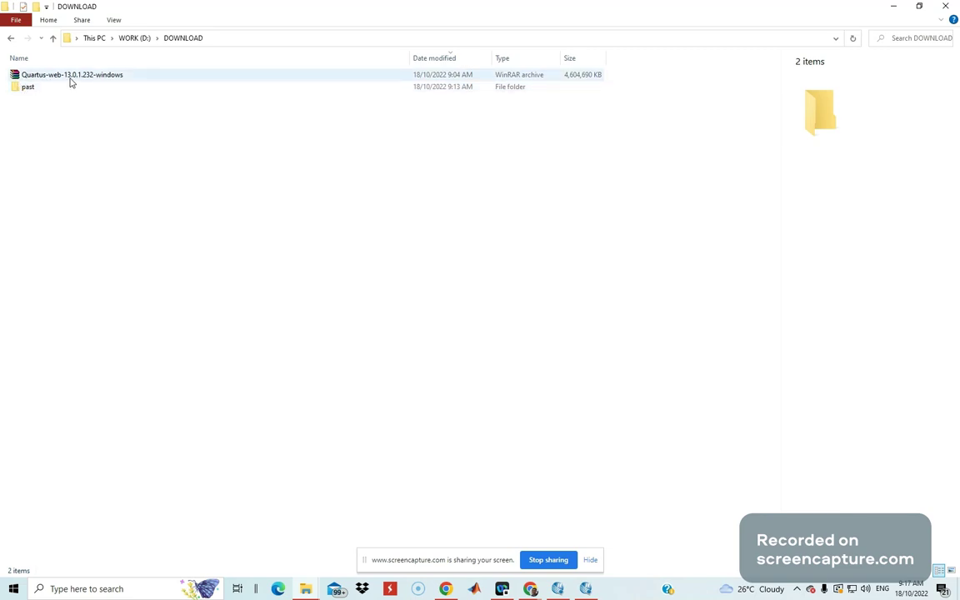
{"action": "mouse_move", "coordinate": [583, 289]}
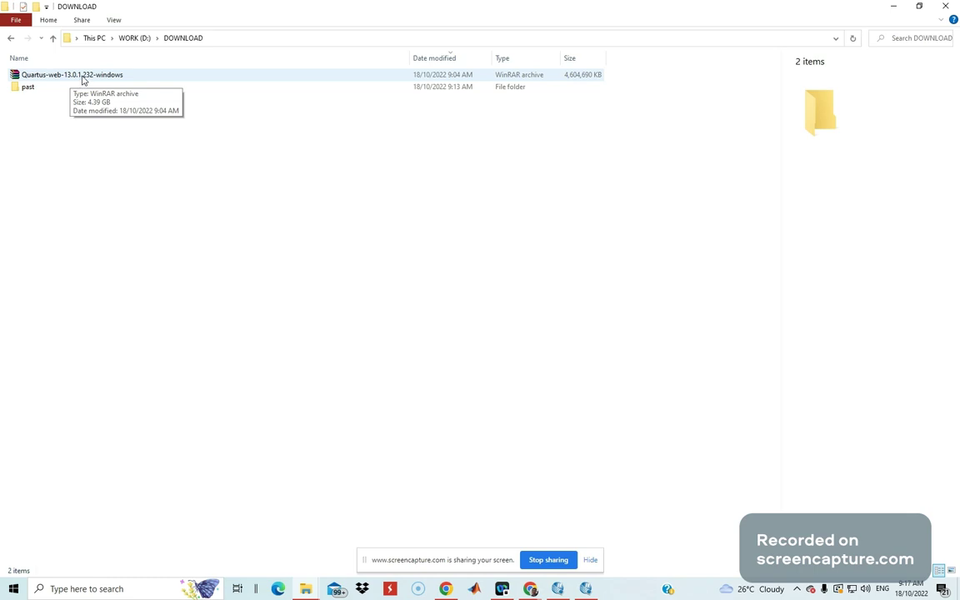
{"action": "right_click", "coordinate": [83, 78]}
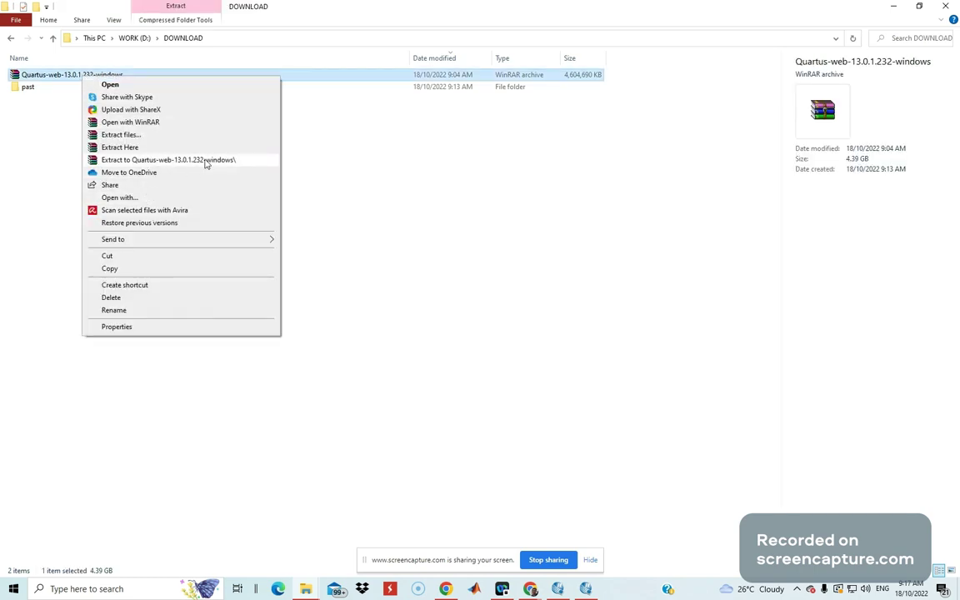
{"action": "left_click", "coordinate": [206, 161]}
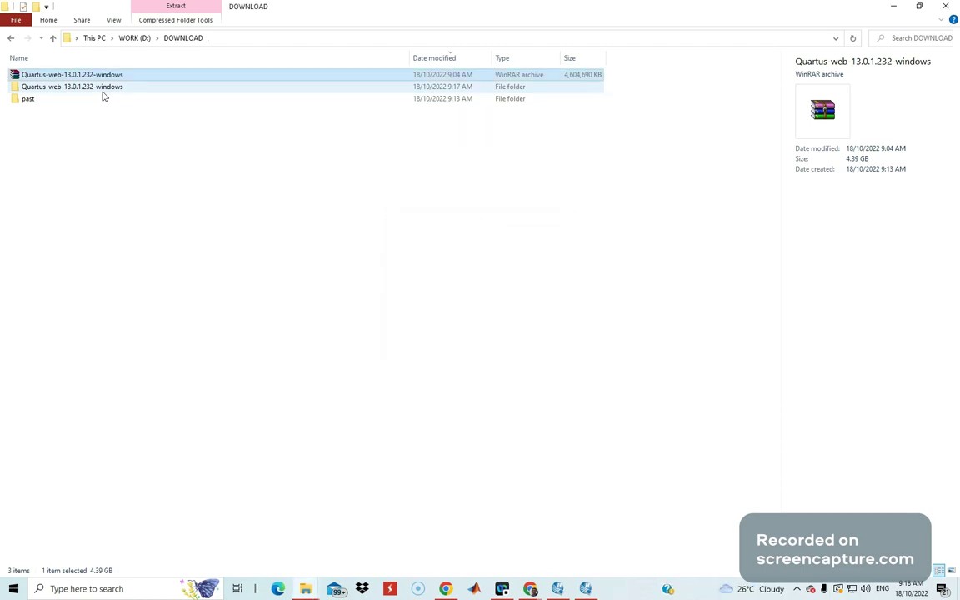
Step: Open the extracted Quartus folder to confirm it holds components and setup.bat, then minimize Explorer
{"action": "left_click", "coordinate": [104, 88]}
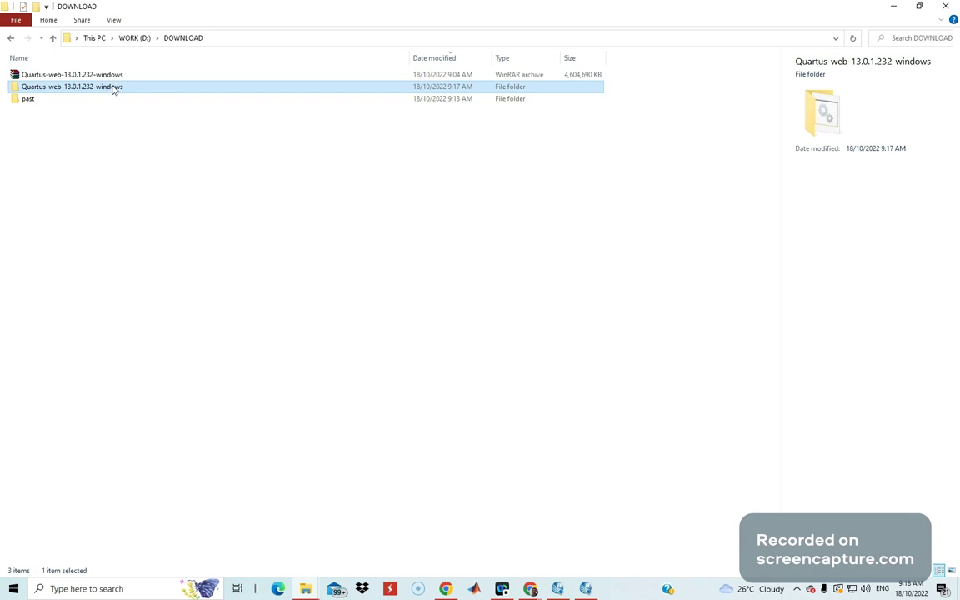
{"action": "double_click", "coordinate": [108, 88]}
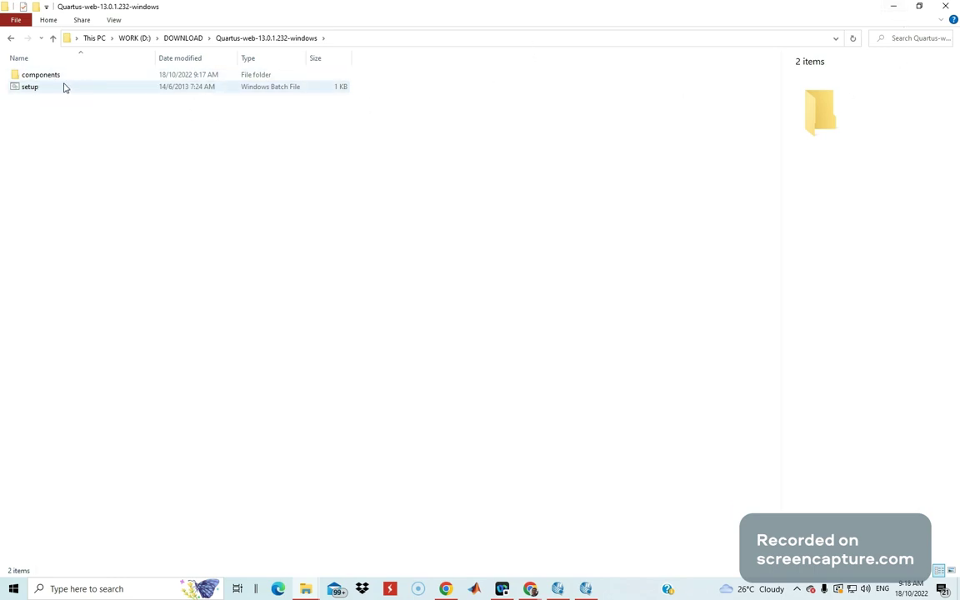
{"action": "left_click", "coordinate": [891, 7]}
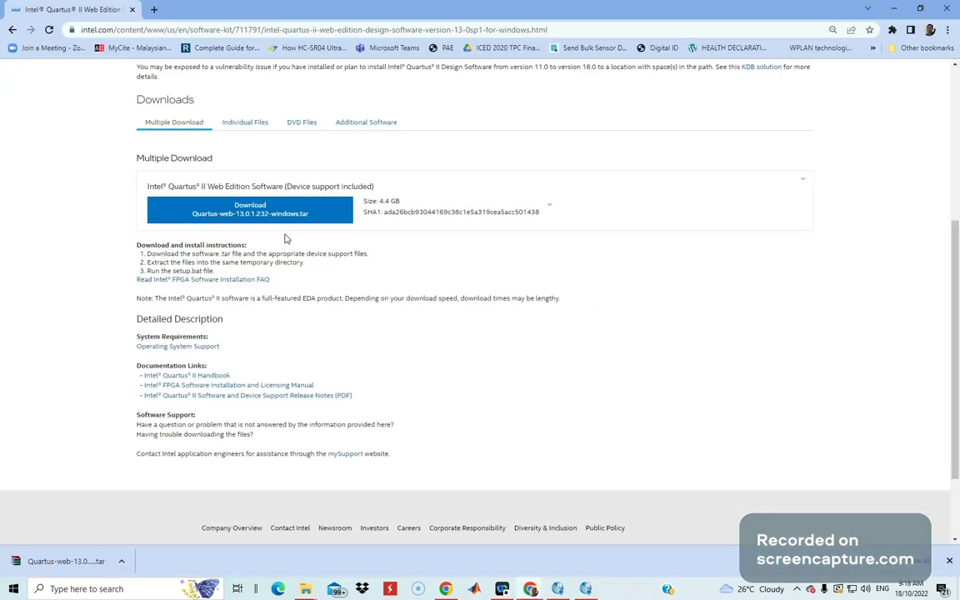
Step: Return to the course PDF and scroll down to page 10
{"action": "left_click", "coordinate": [12, 31]}
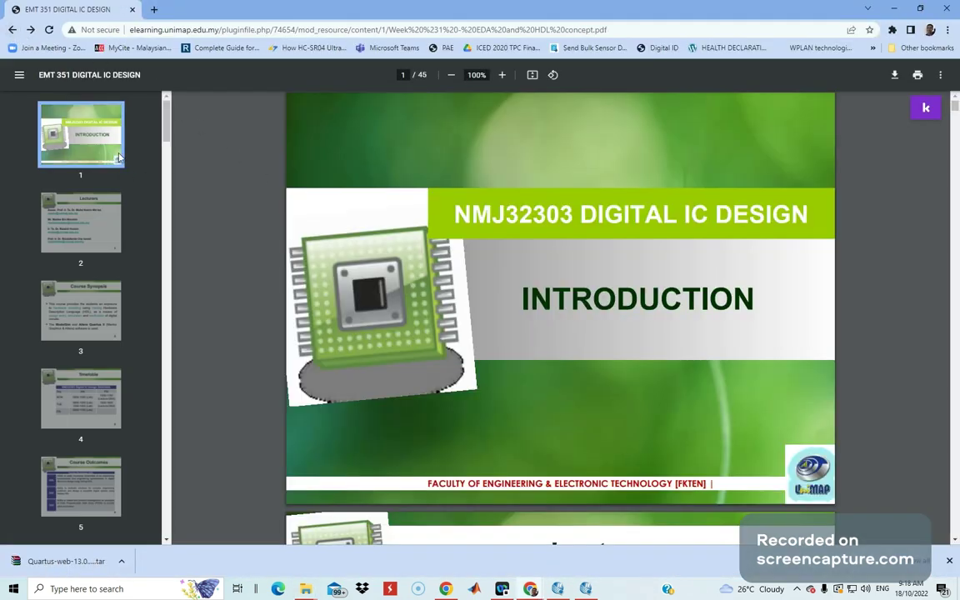
{"action": "scroll", "coordinate": [450, 363], "scroll_direction": "down", "scroll_amount": 5}
{"action": "scroll", "coordinate": [466, 366], "scroll_direction": "down", "scroll_amount": 2}
{"action": "scroll", "coordinate": [491, 371], "scroll_direction": "down", "scroll_amount": 4}
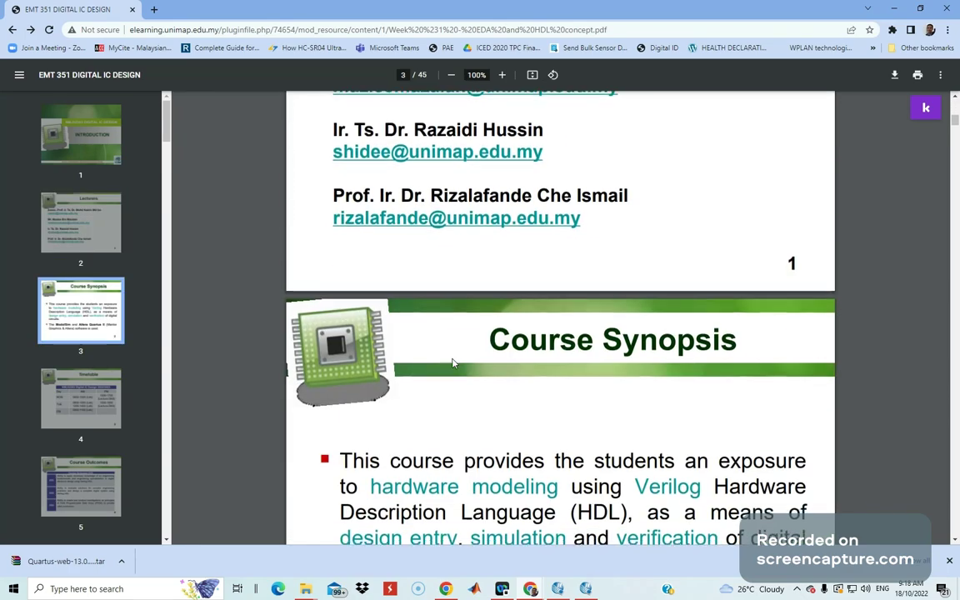
{"action": "scroll", "coordinate": [513, 377], "scroll_direction": "down", "scroll_amount": 8}
{"action": "scroll", "coordinate": [513, 377], "scroll_direction": "down", "scroll_amount": 2}
{"action": "scroll", "coordinate": [567, 407], "scroll_direction": "down", "scroll_amount": 7}
{"action": "scroll", "coordinate": [567, 407], "scroll_direction": "down", "scroll_amount": 3}
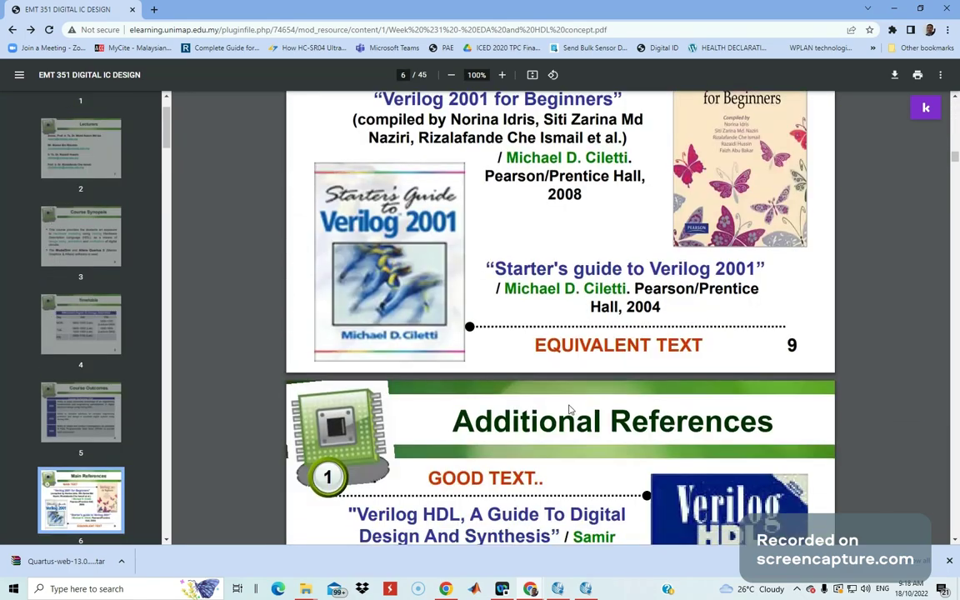
{"action": "scroll", "coordinate": [571, 405], "scroll_direction": "down", "scroll_amount": 7}
{"action": "scroll", "coordinate": [570, 405], "scroll_direction": "down", "scroll_amount": 4}
{"action": "scroll", "coordinate": [570, 408], "scroll_direction": "down", "scroll_amount": 4}
{"action": "scroll", "coordinate": [570, 412], "scroll_direction": "down", "scroll_amount": 3}
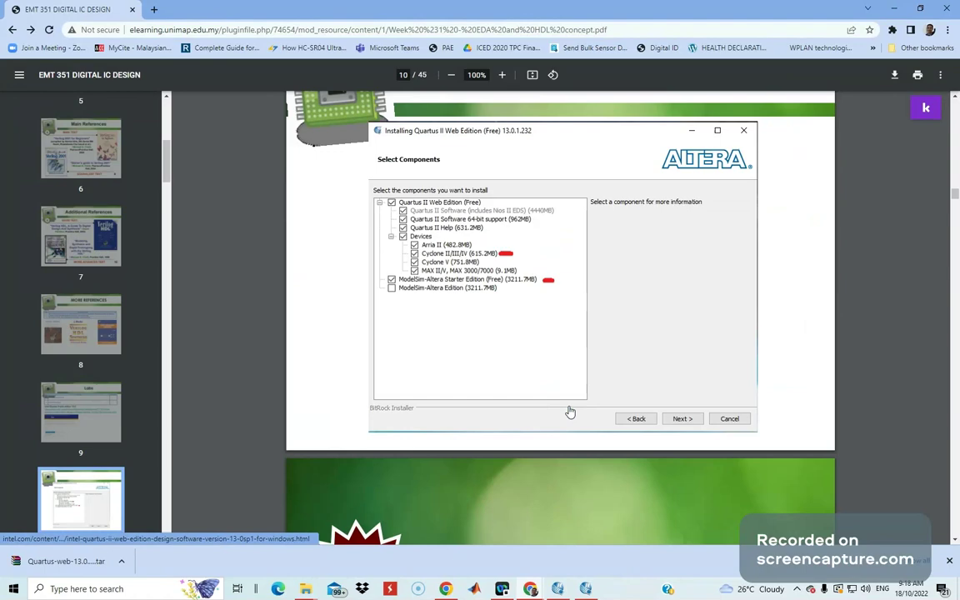
Step: Zoom in twice on the installer's Select Components screenshot showing the Cyclone and ModelSim-Altera selections
{"action": "left_click", "coordinate": [502, 74]}
{"action": "left_click", "coordinate": [502, 74]}
{"action": "scroll", "coordinate": [527, 180], "scroll_direction": "down", "scroll_amount": 3}
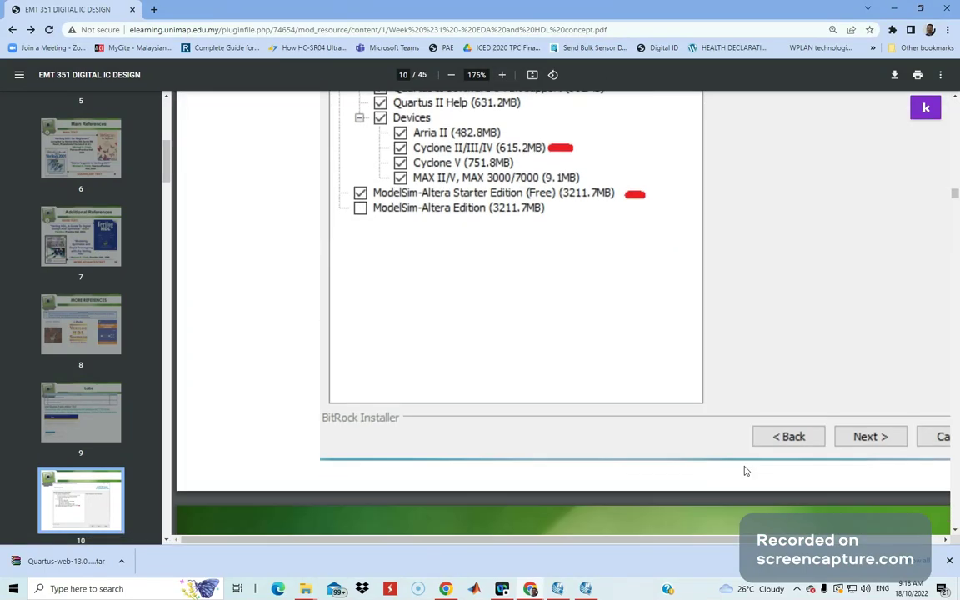
{"action": "scroll", "coordinate": [746, 468], "scroll_direction": "up", "scroll_amount": 1}
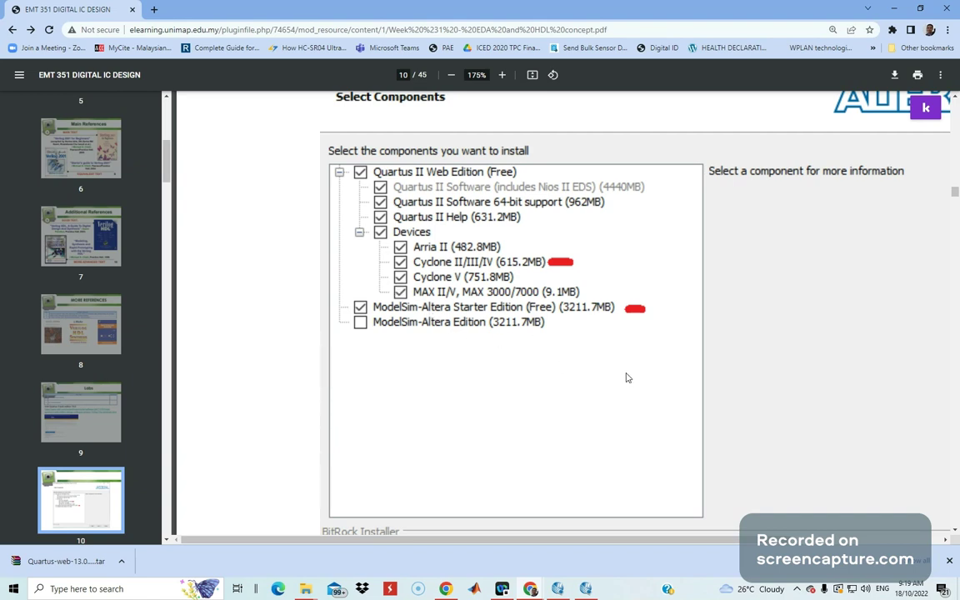
{"action": "scroll", "coordinate": [628, 379], "scroll_direction": "down", "scroll_amount": 2}
{"action": "scroll", "coordinate": [871, 452], "scroll_direction": "up", "scroll_amount": 1}
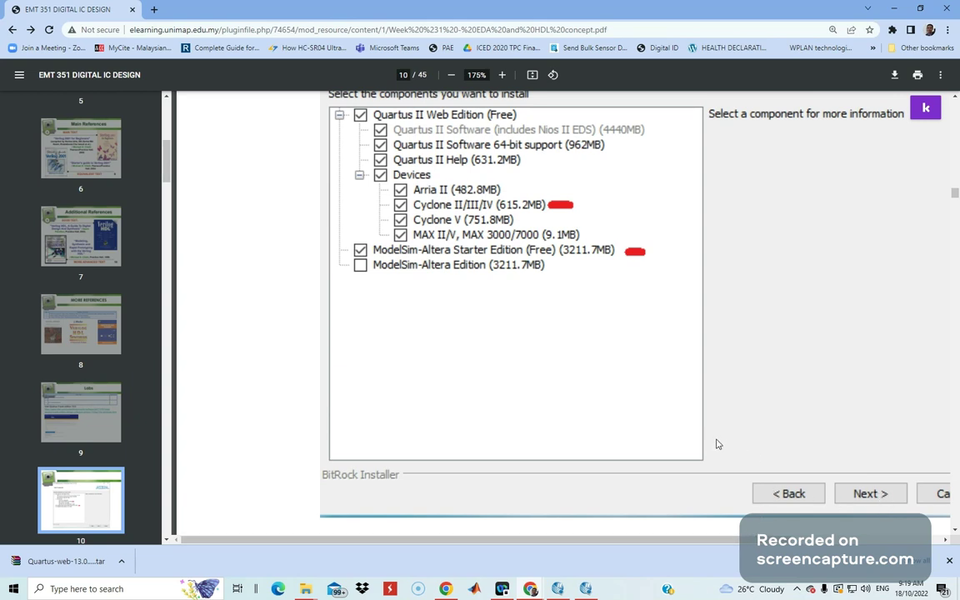
Step: Search the Start menu for 'qu' and launch Quartus II 13.0 (64-bit)
{"action": "left_click", "coordinate": [15, 589]}
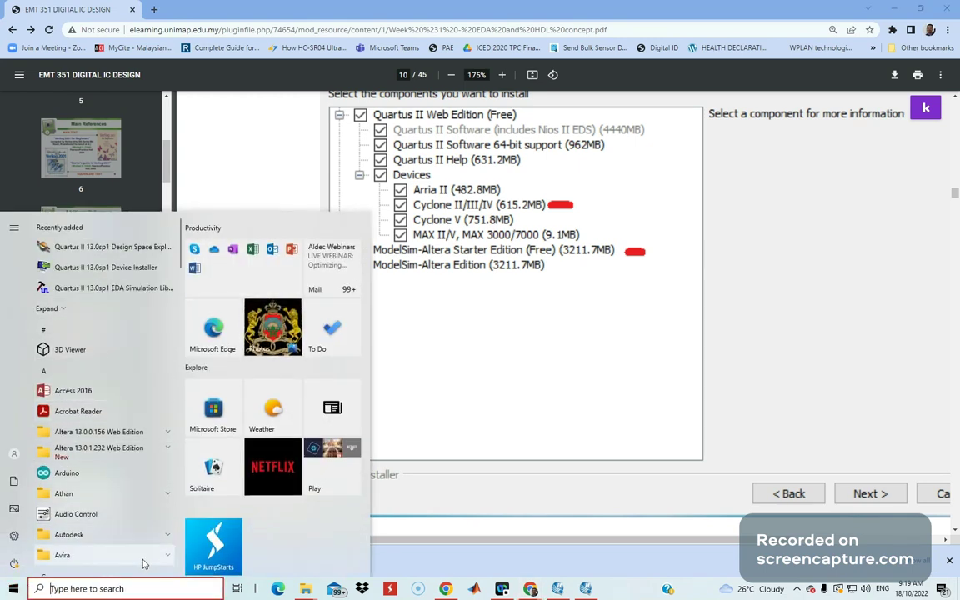
{"action": "type", "text": "qu"}
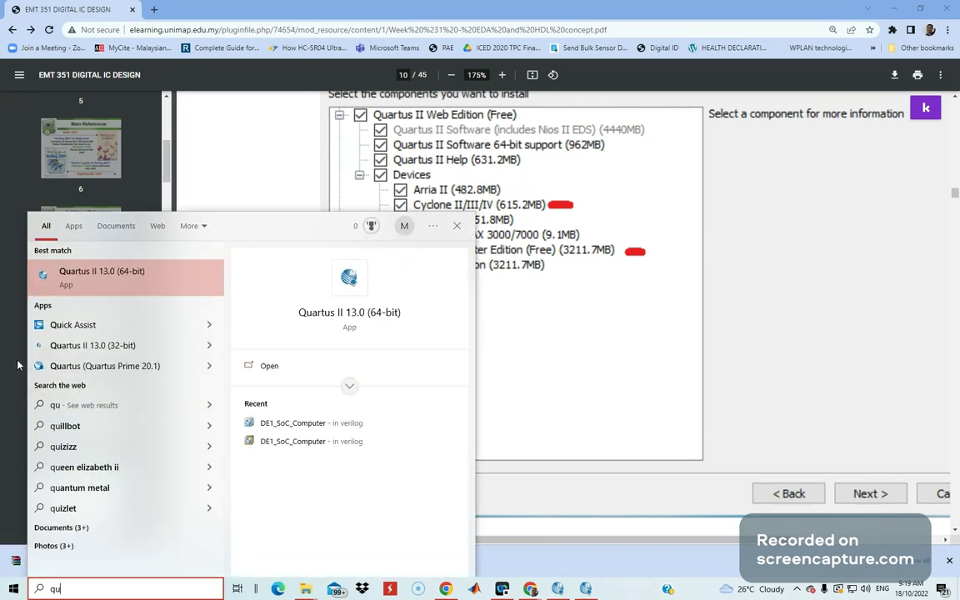
{"action": "left_click", "coordinate": [586, 589]}
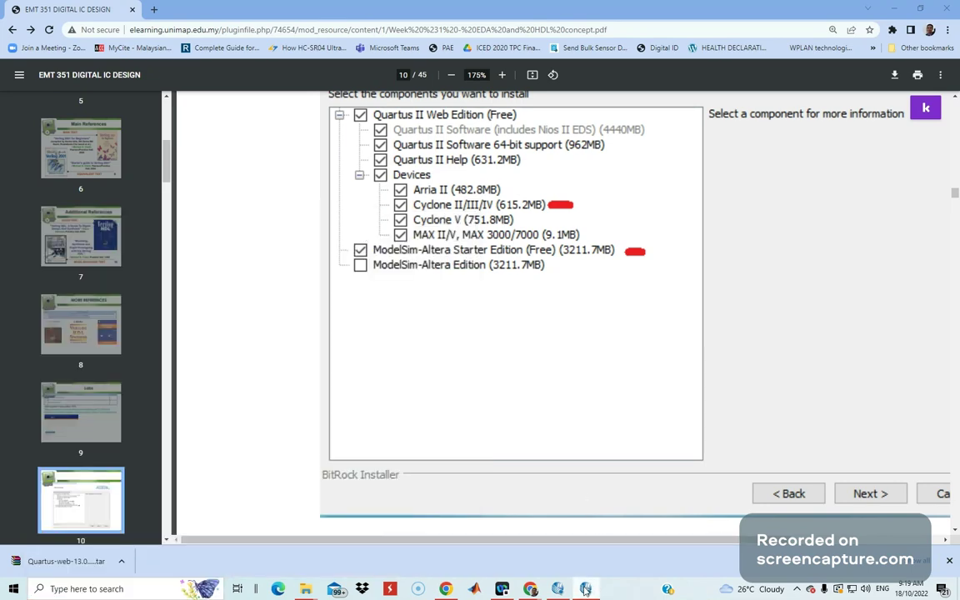